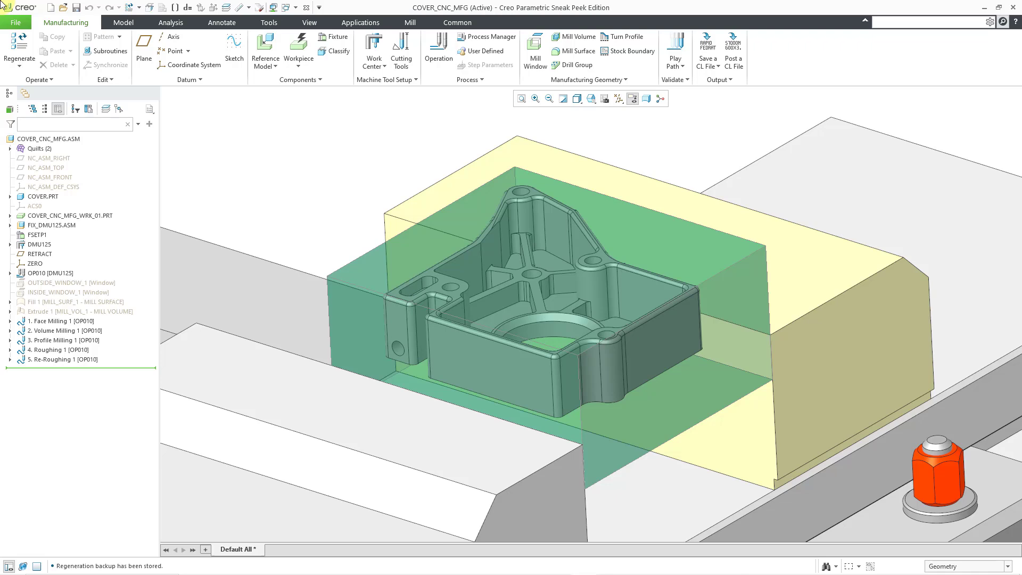
- Switch to the Mill tab and briefly check the Manufacturing Geometry options
click(411, 22)
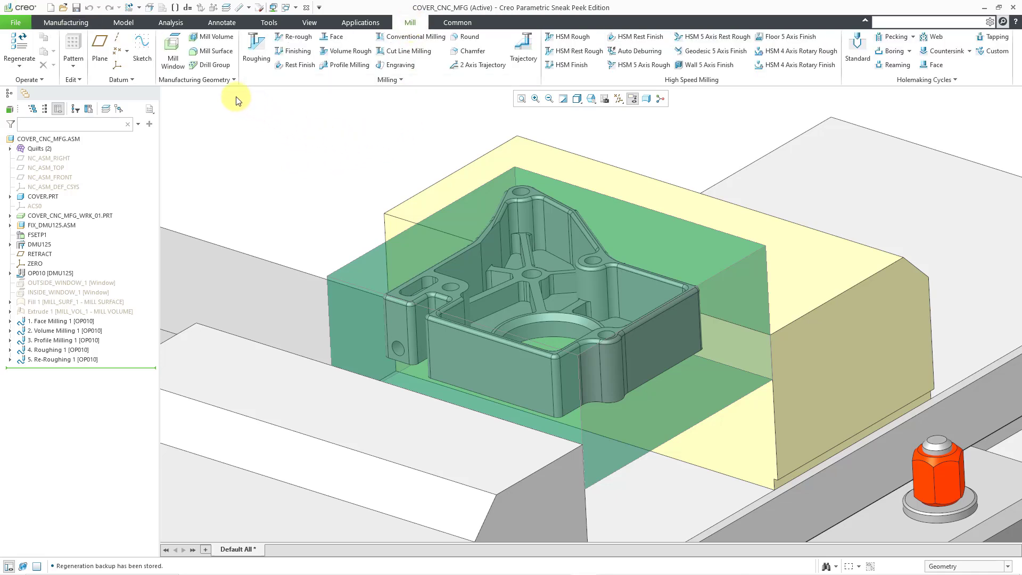
click(232, 81)
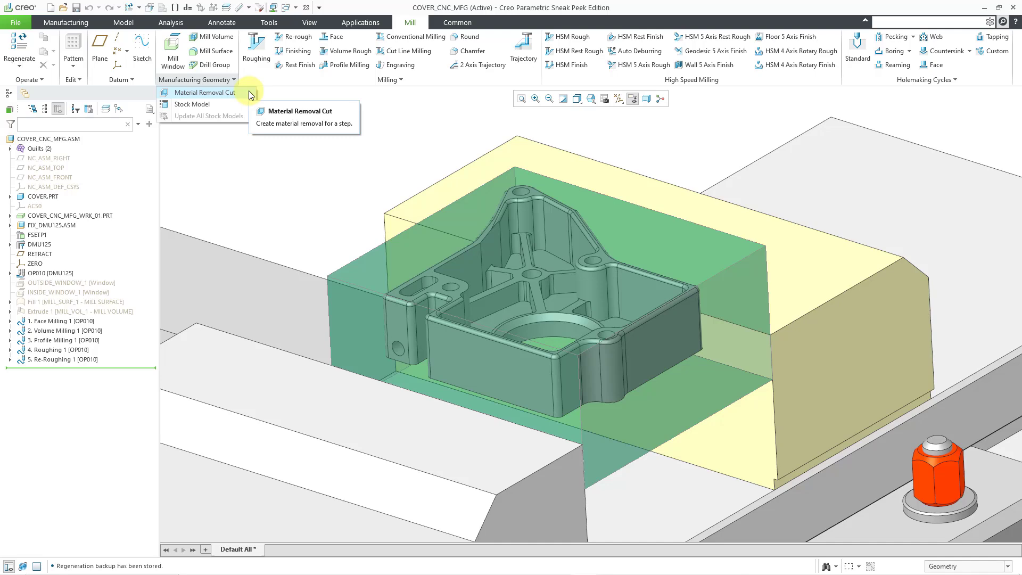
click(399, 109)
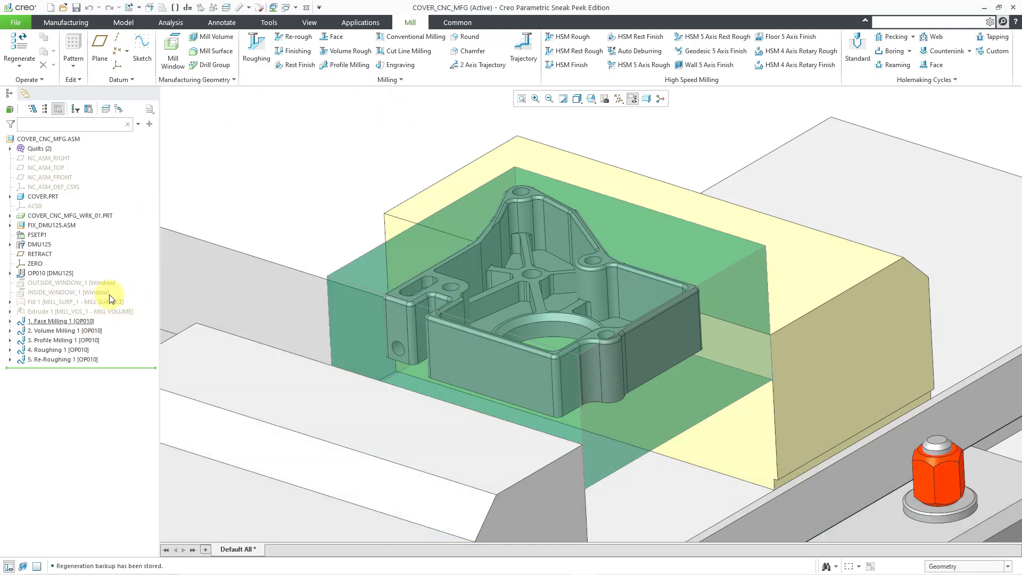
- View the workpiece's front face normal to the screen and zoom in on it
click(350, 314)
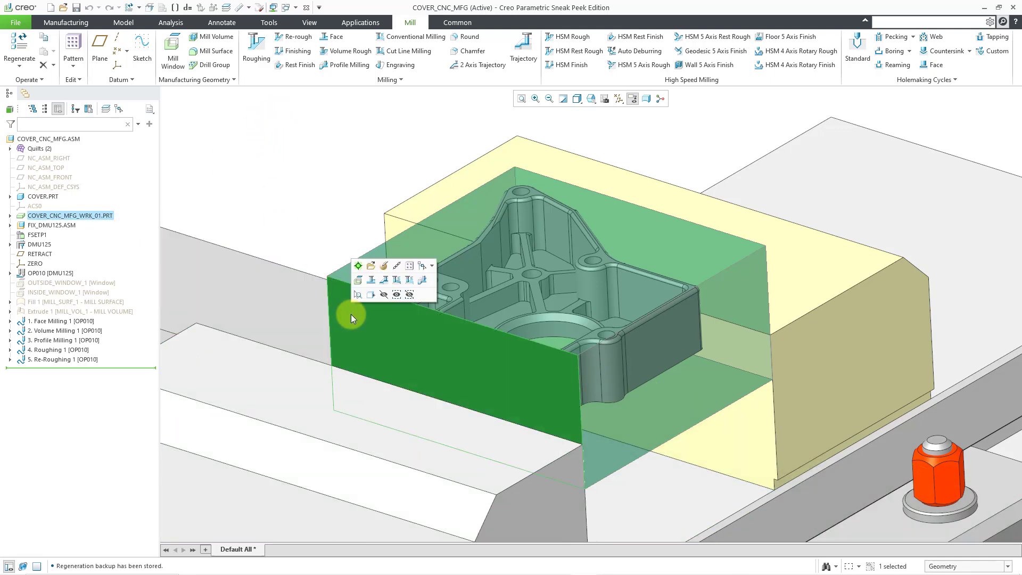
click(373, 296)
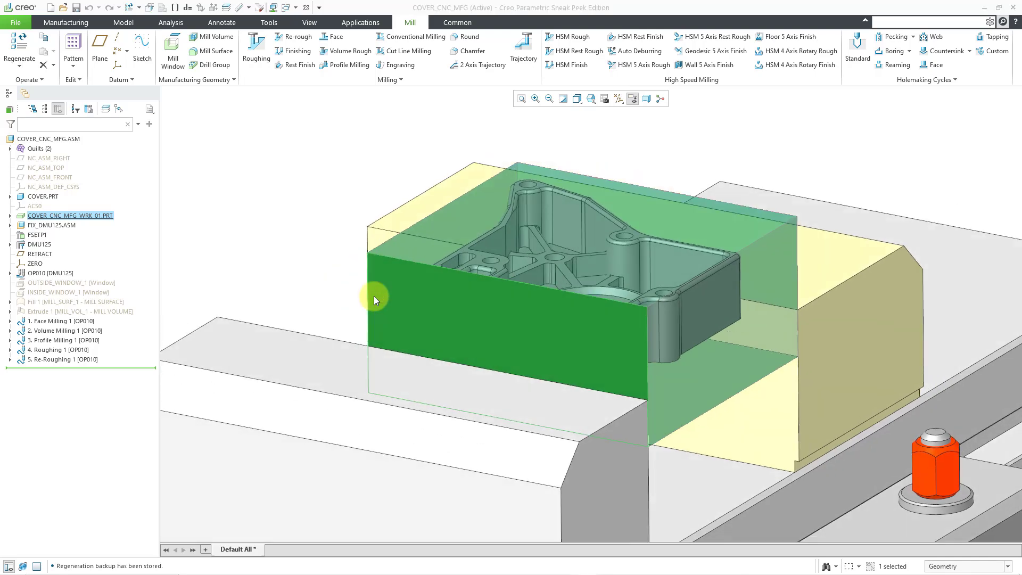
click(321, 182)
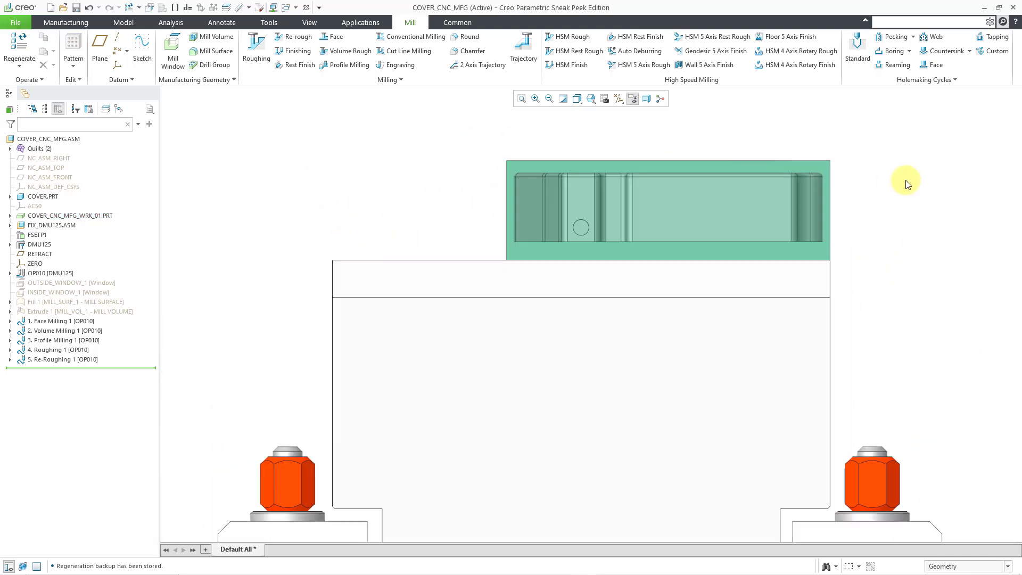
scroll(898, 166, down, 2)
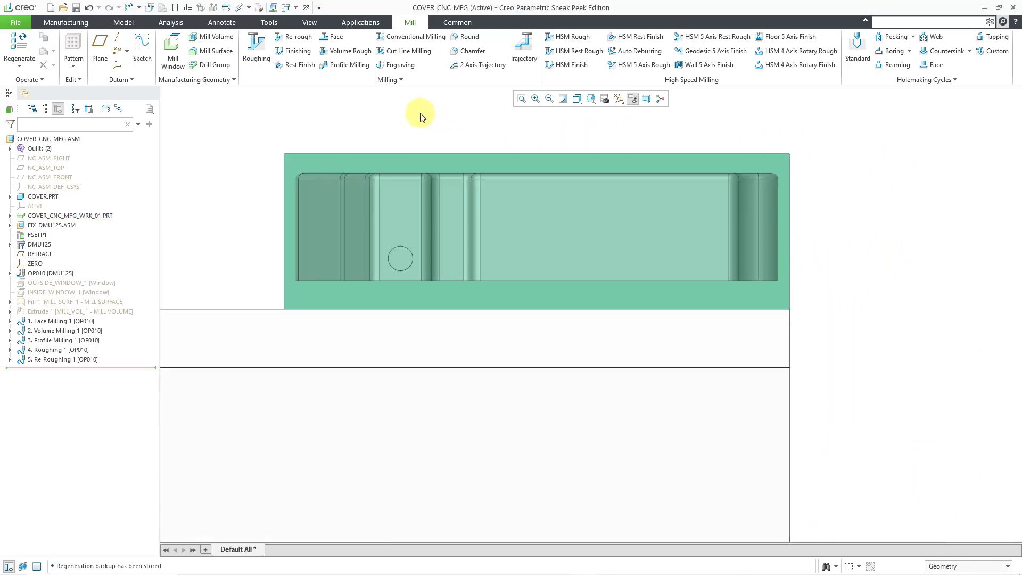
- Create an automatic Material Removal Cut from 1: Face Milling 1, intersecting the workpiece
click(228, 80)
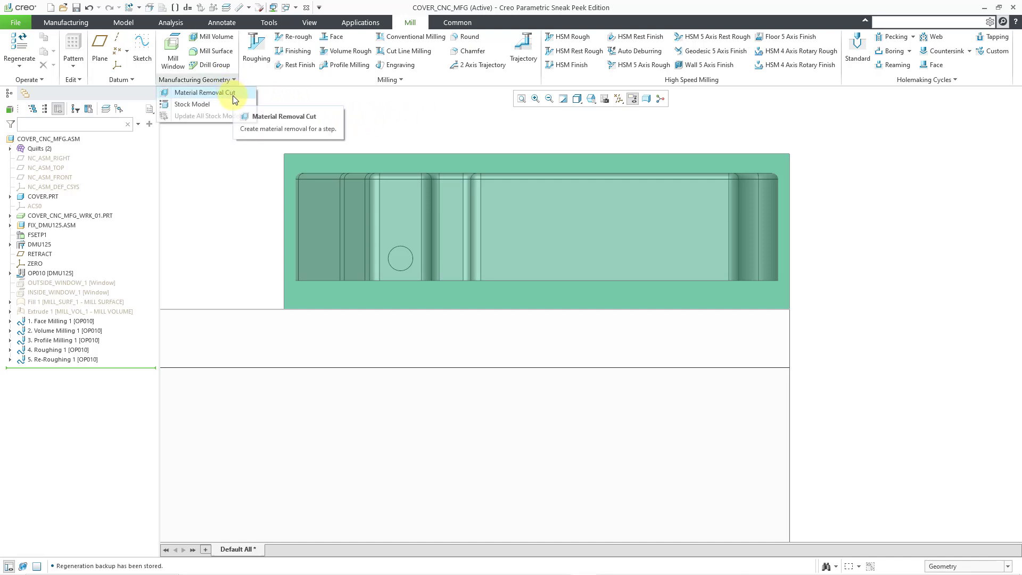
click(232, 94)
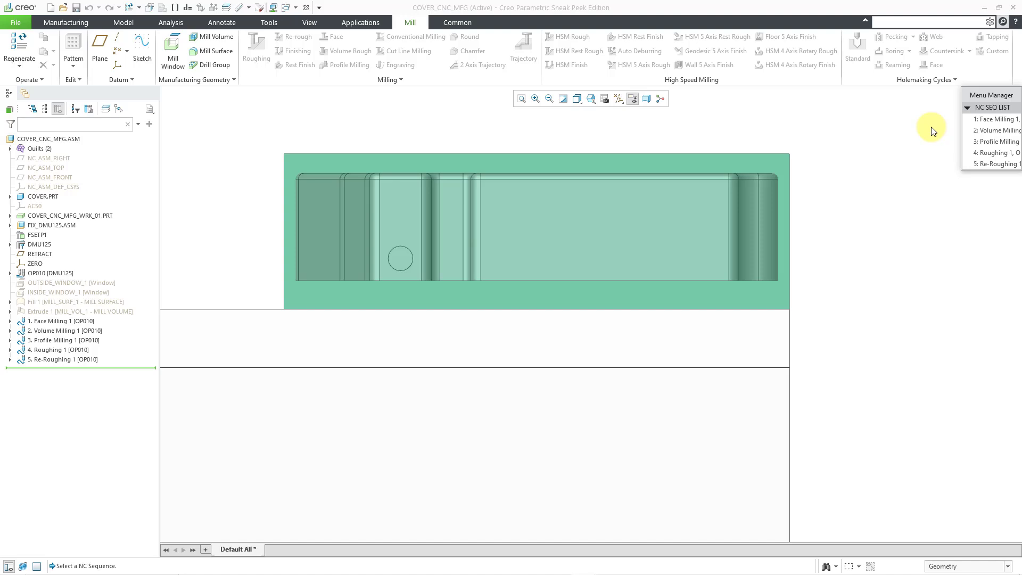
click(989, 120)
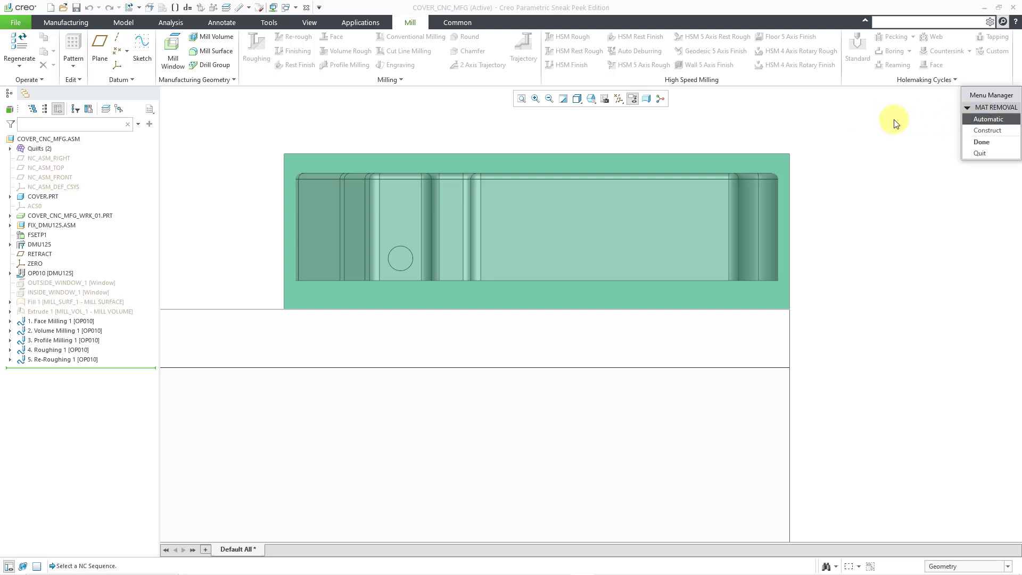
click(976, 142)
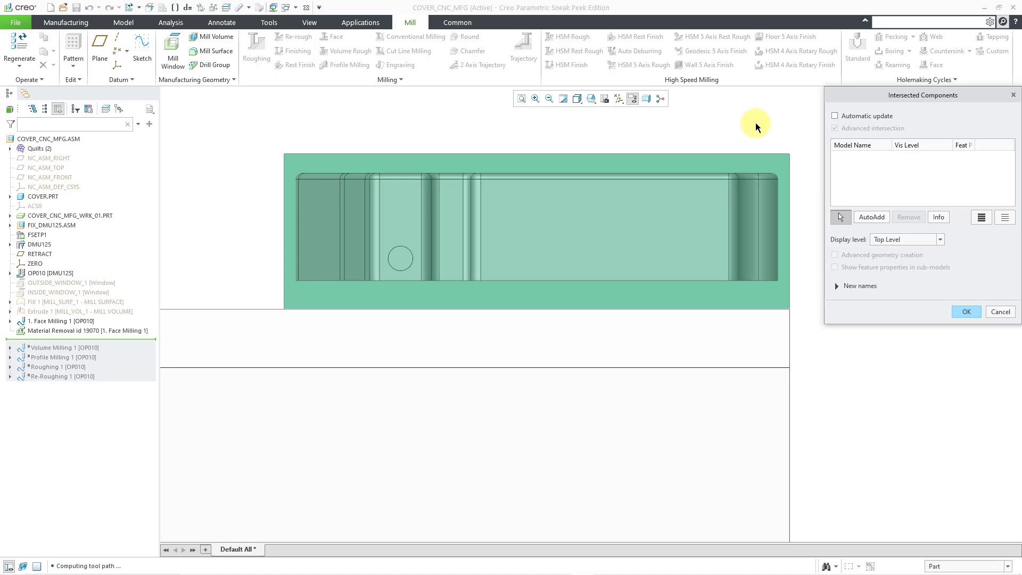
click(774, 168)
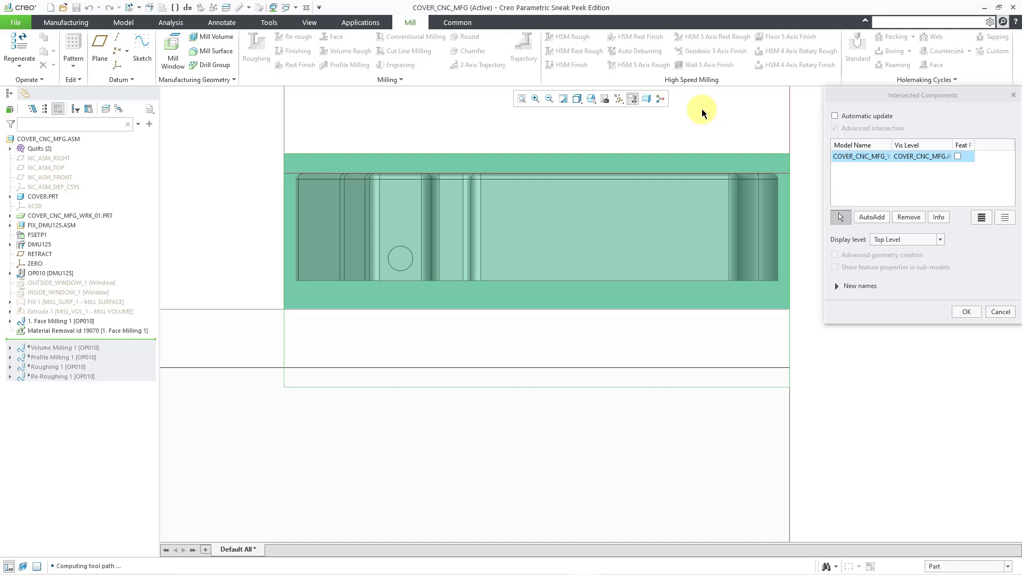
click(965, 311)
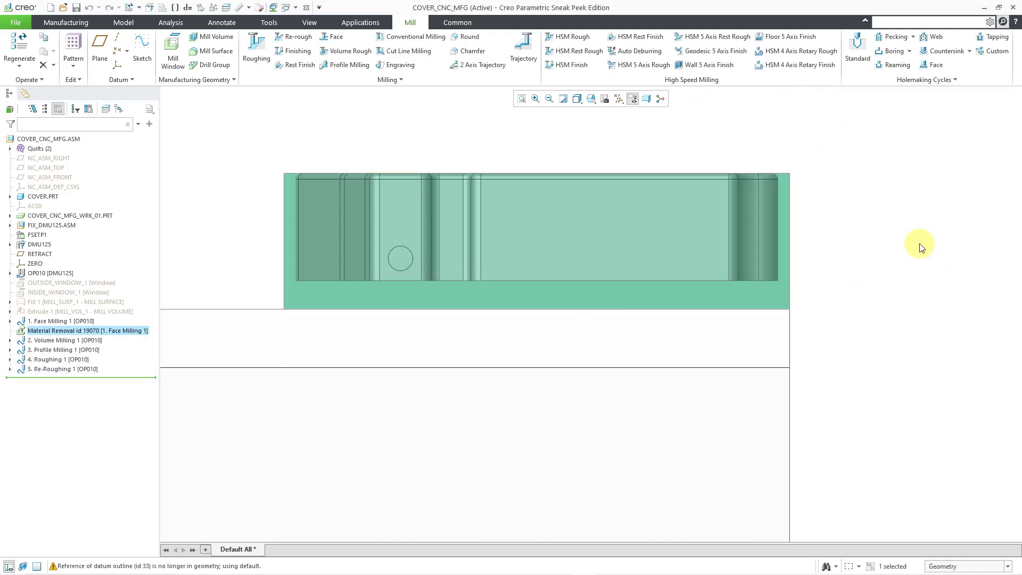
- Orbit the faced workpiece and vise to an angled 3D view and zoom in
scroll(605, 277, down, 3)
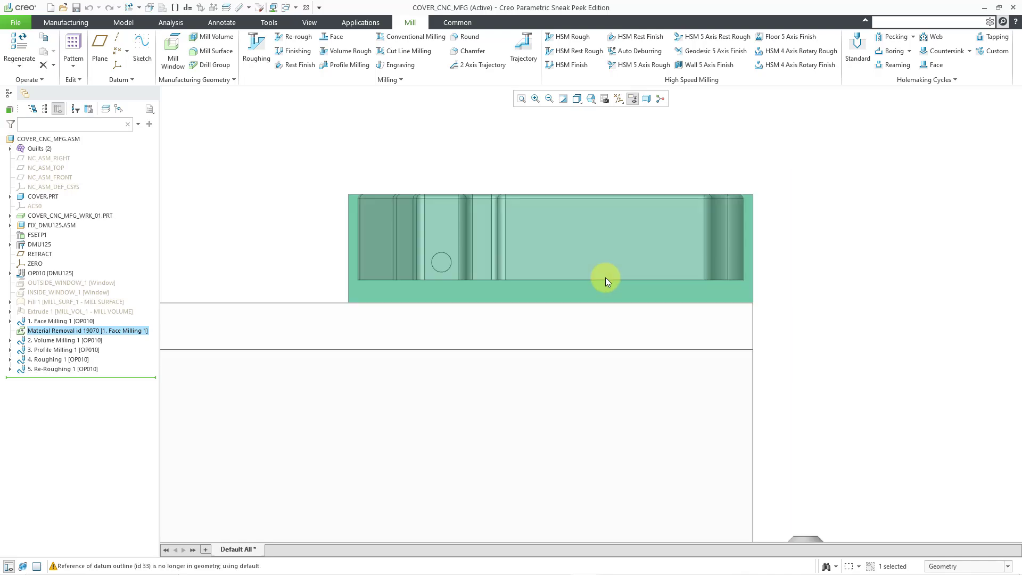
middle_drag(635, 244, 485, 314)
scroll(693, 168, up, 2)
scroll(694, 168, up, 3)
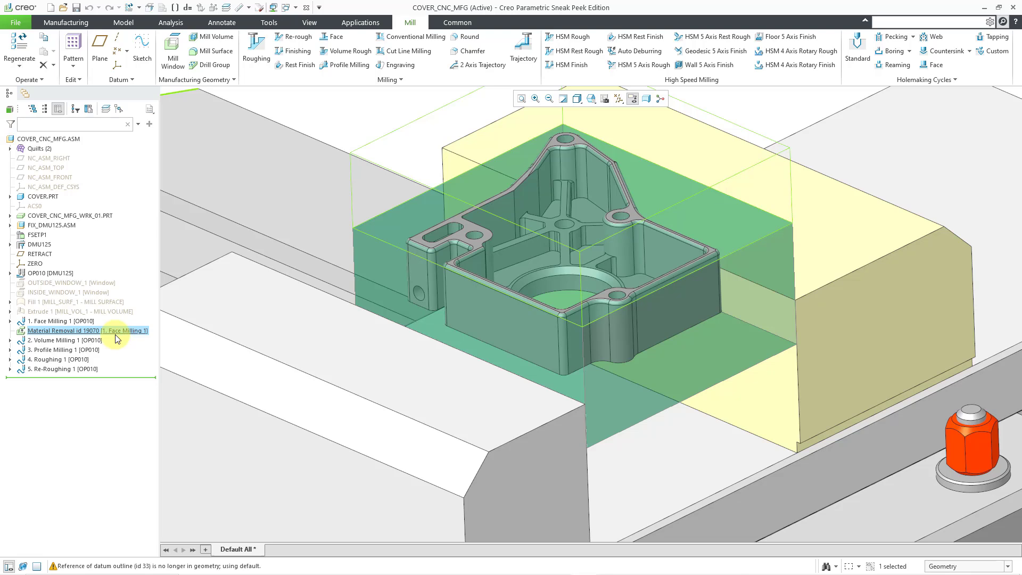
- Create an automatic Material Removal Cut from 2: Volume Milling 1 on the workpiece
click(225, 81)
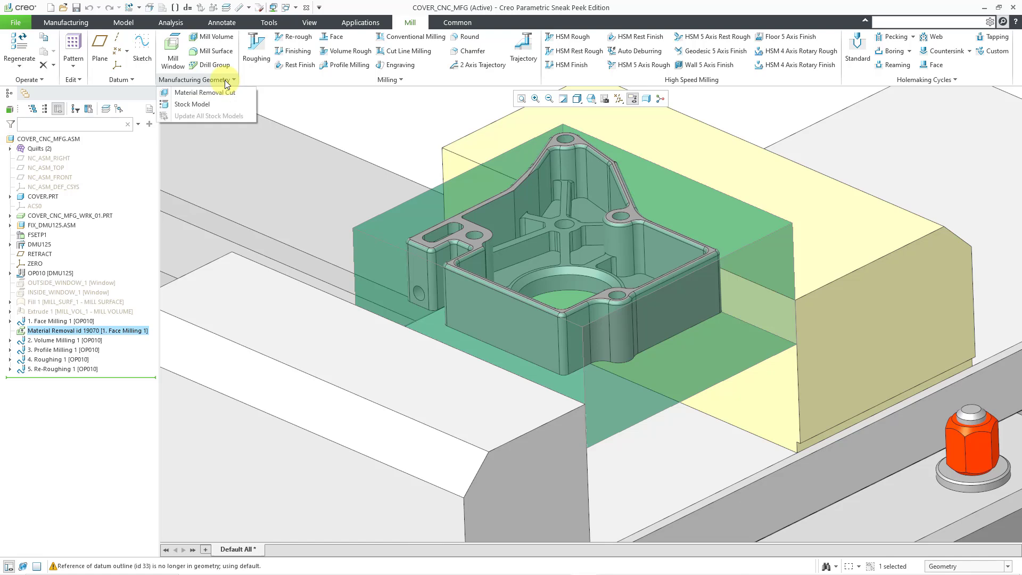
click(226, 92)
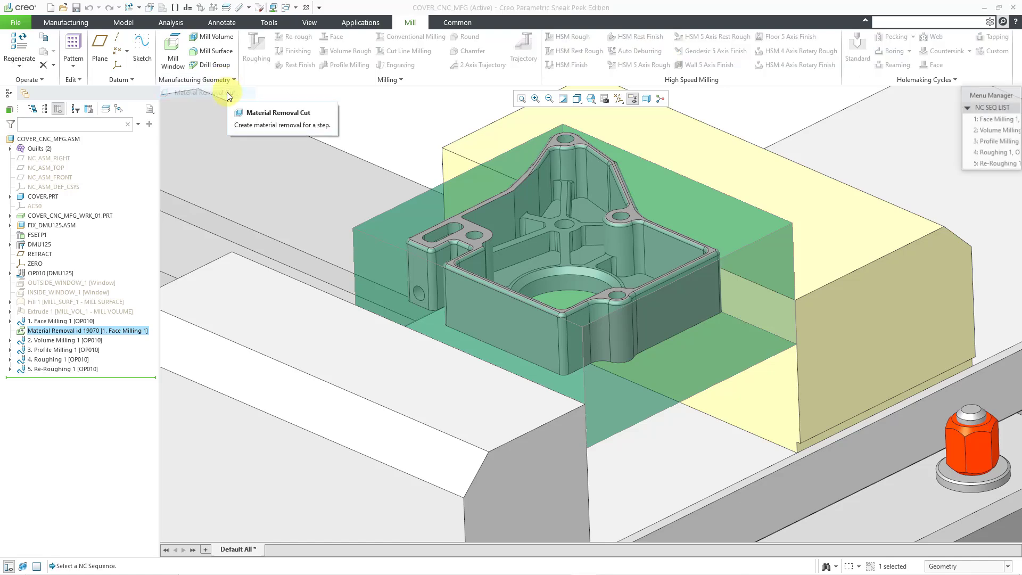
click(1005, 130)
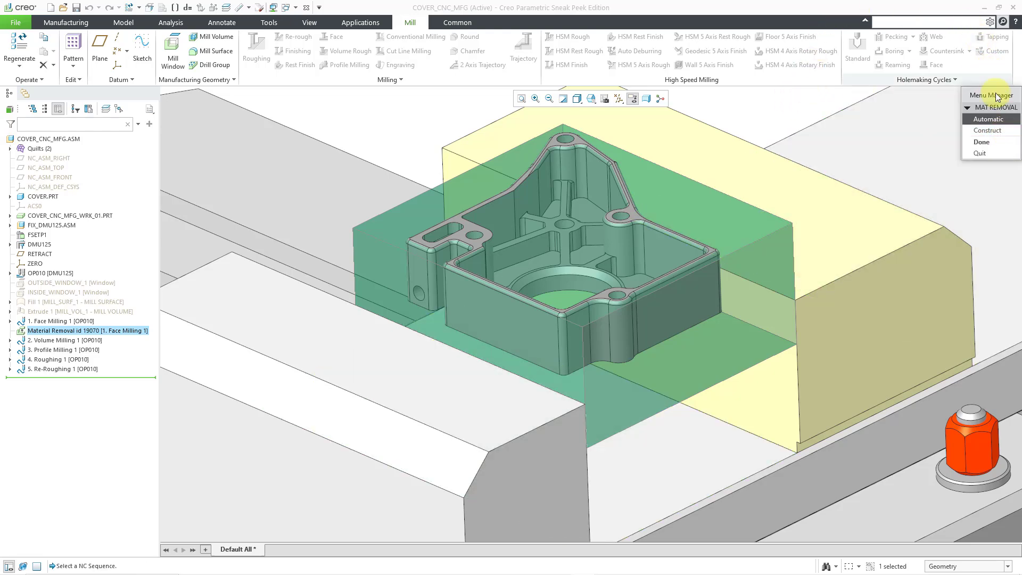
click(997, 145)
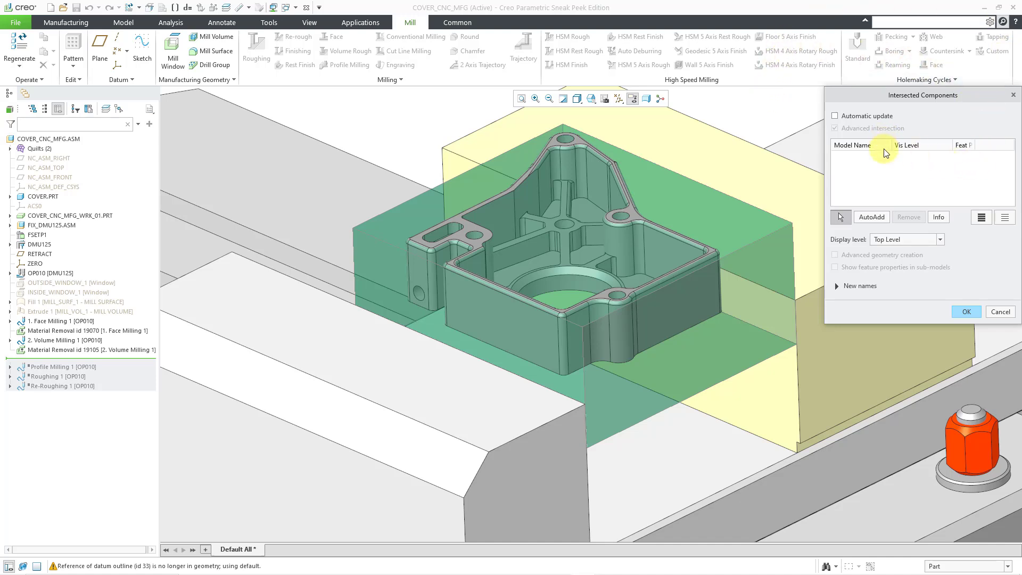
click(676, 210)
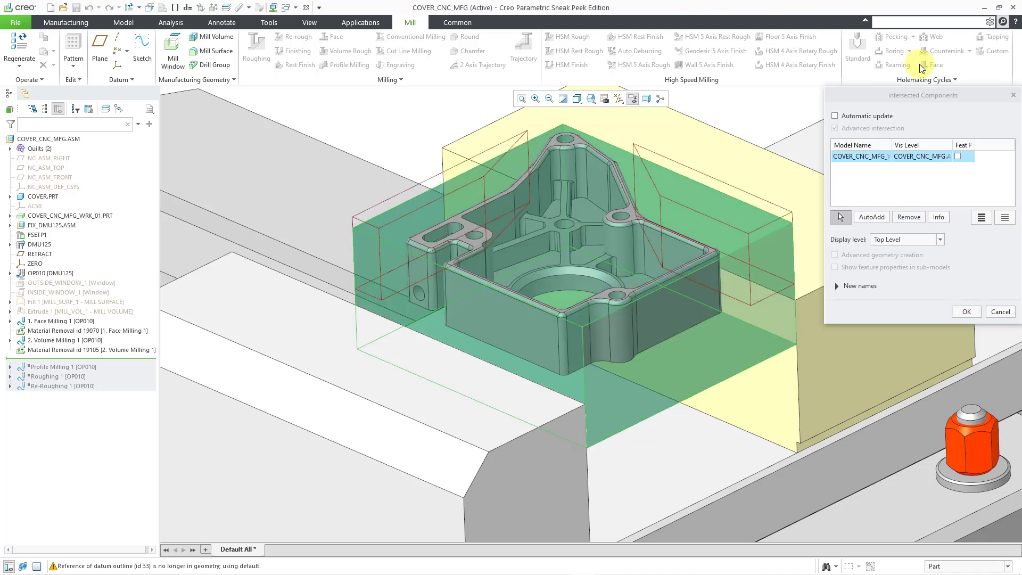
click(966, 312)
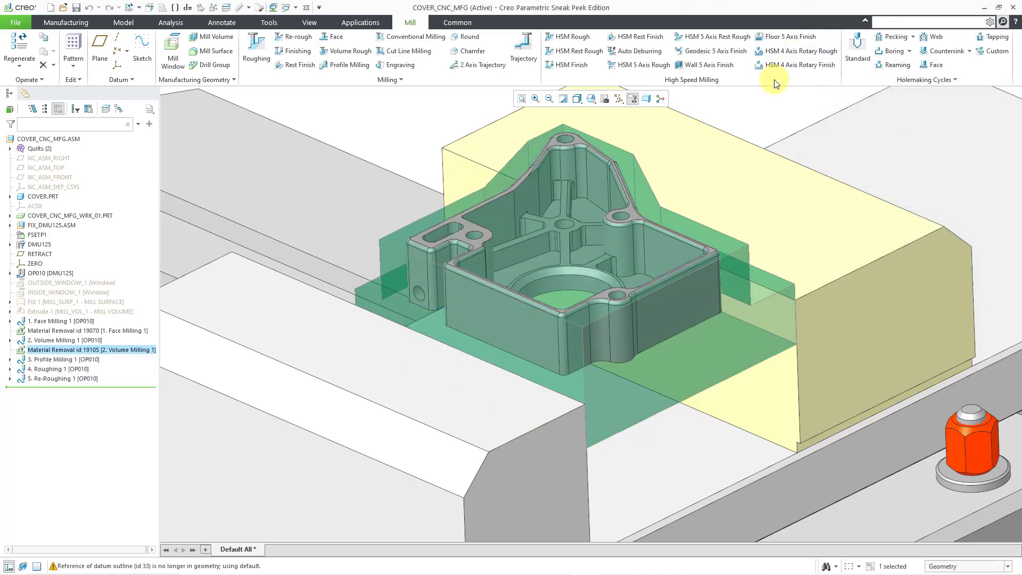
- Create an automatic Material Removal Cut from 3: Profile Milling 1 on the workpiece
click(183, 82)
click(195, 94)
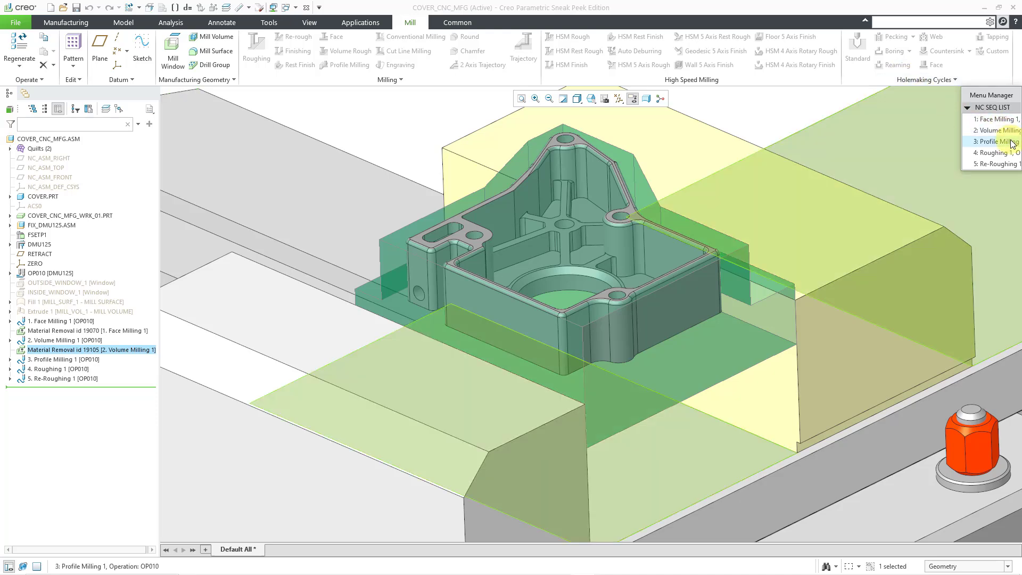
click(1011, 142)
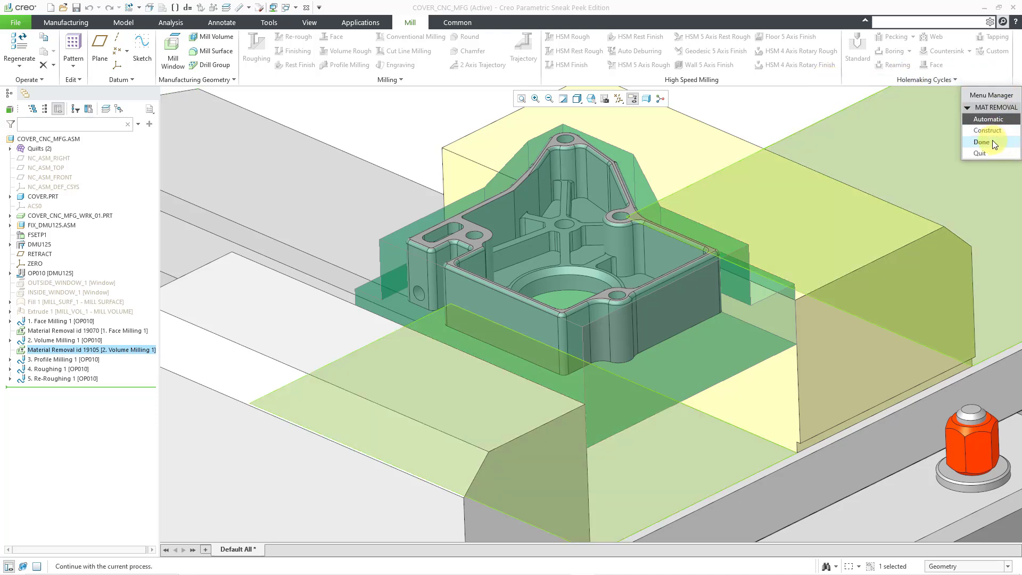
click(992, 141)
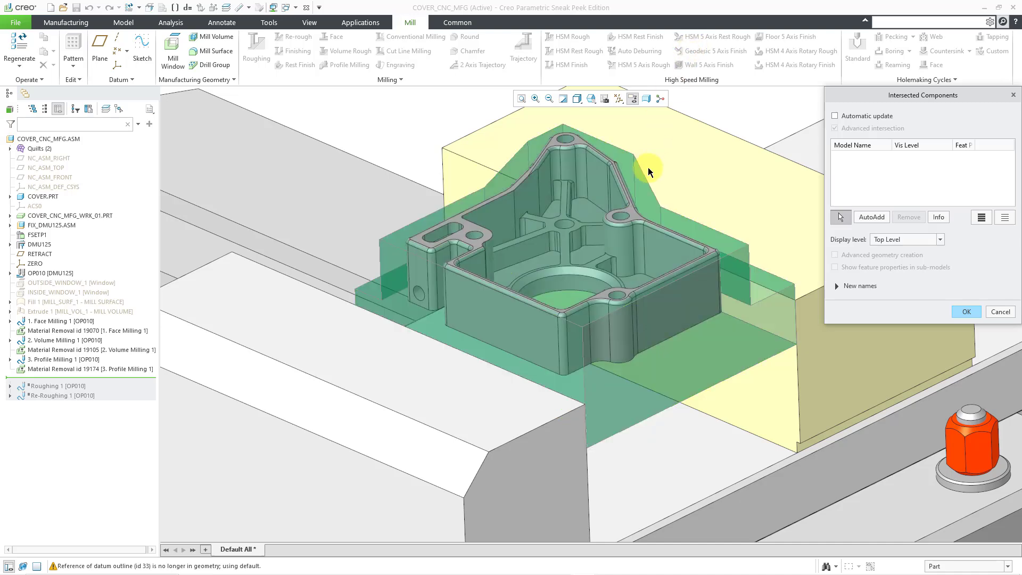
click(641, 180)
click(969, 312)
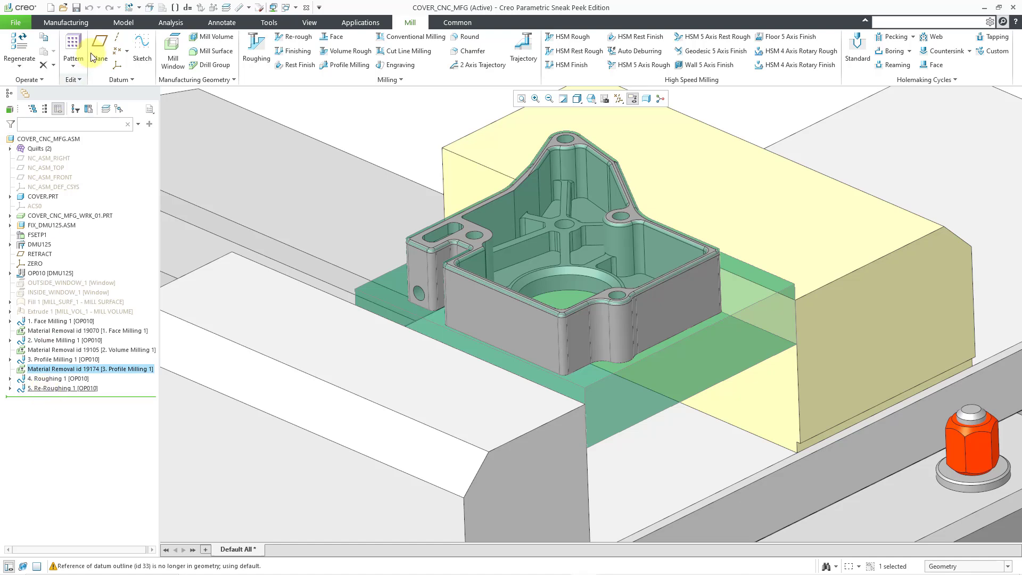
- Select both 4. Roughing 1 and 5. Re-Roughing 1 in the model tree
click(235, 81)
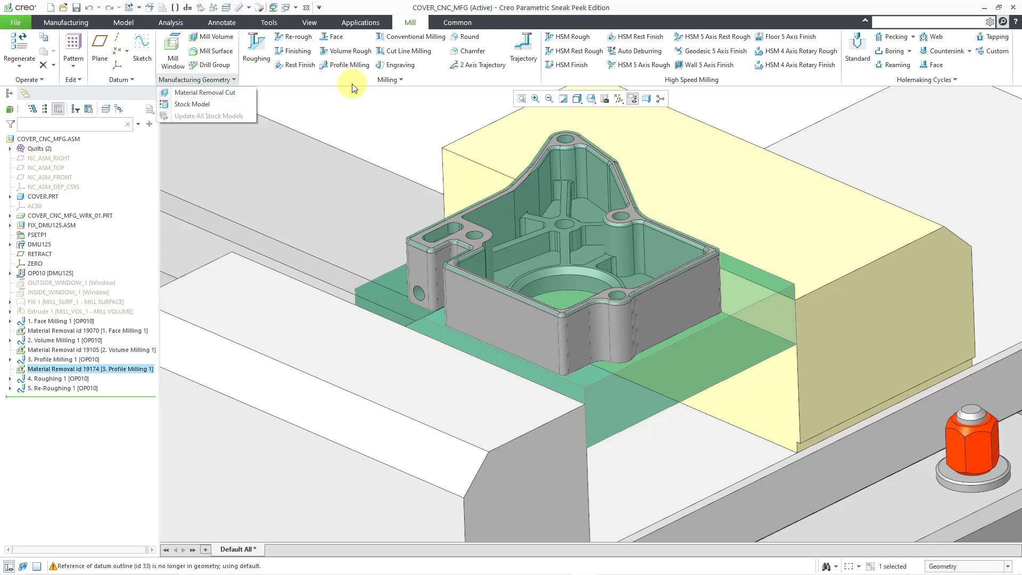
click(205, 92)
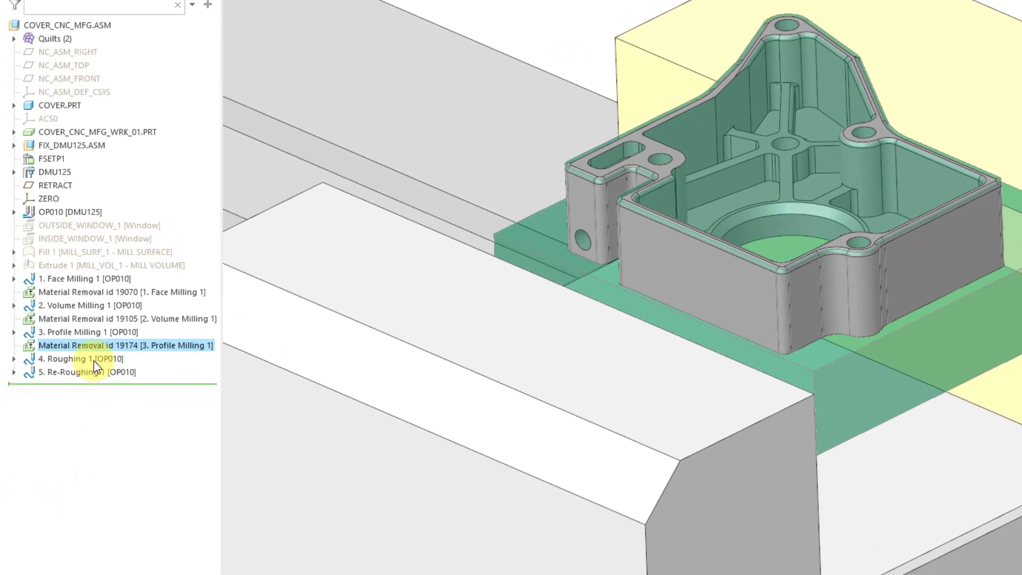
click(68, 378)
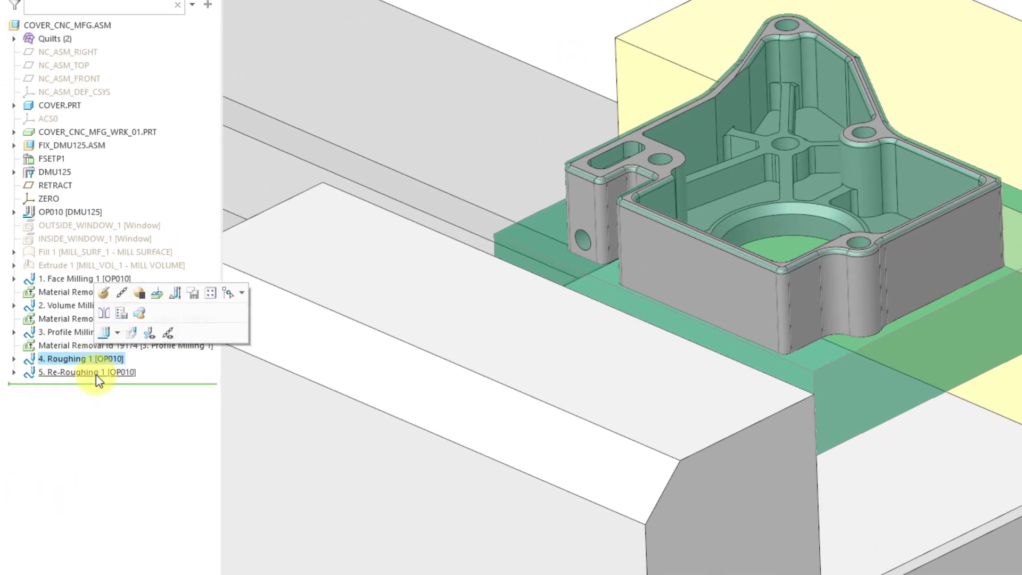
ctrl+click(96, 372)
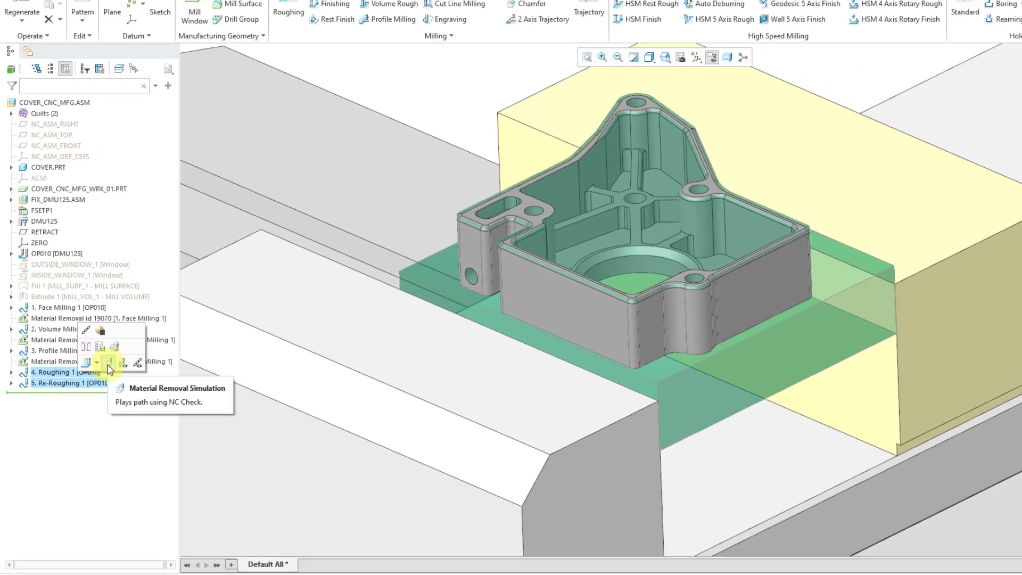
- Launch Material Removal Simulation for both sequences and switch precision from Low to Medium
click(133, 346)
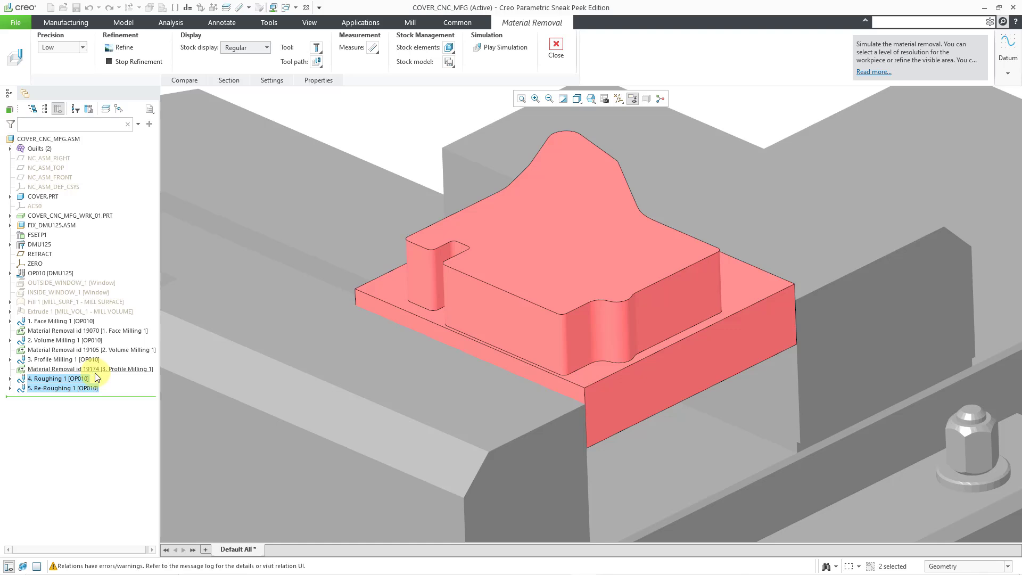
scroll(371, 435, up, 2)
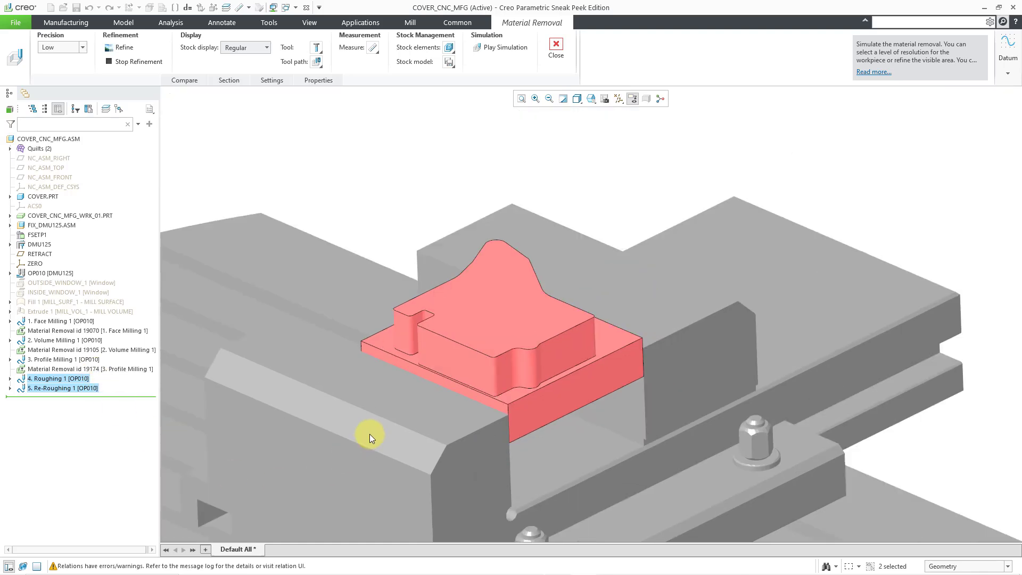
scroll(368, 436, down, 2)
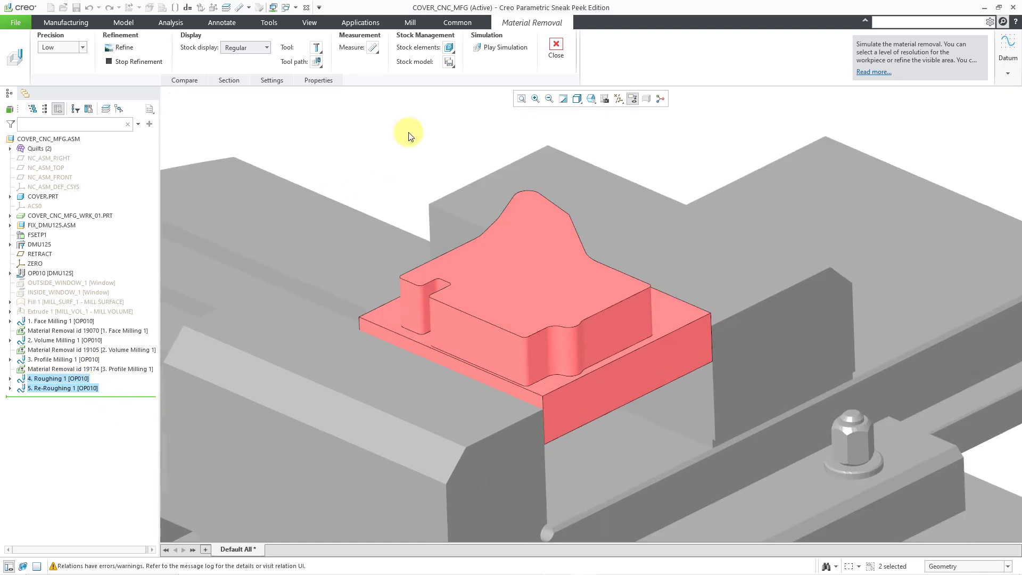
click(84, 47)
click(72, 76)
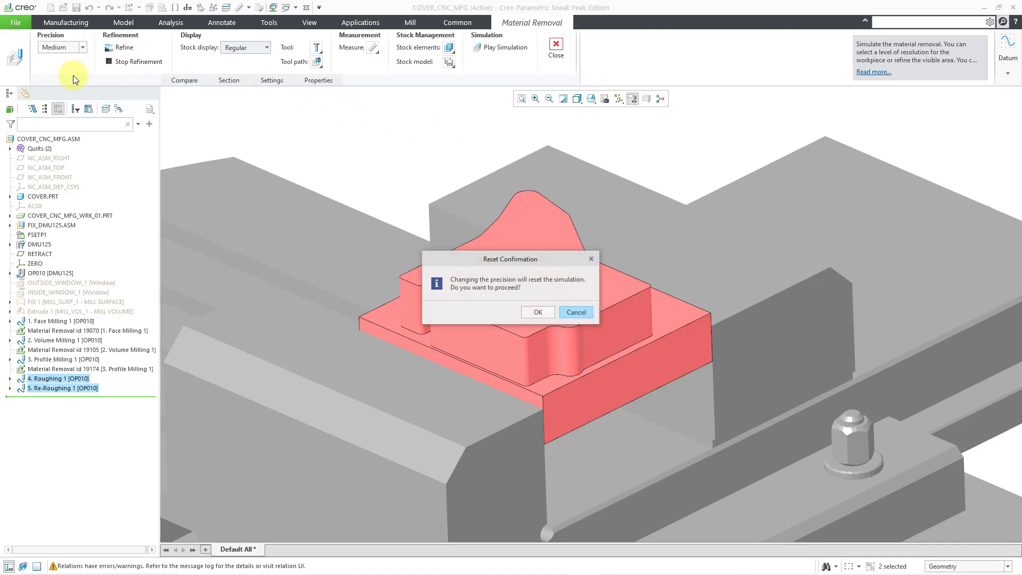
click(539, 312)
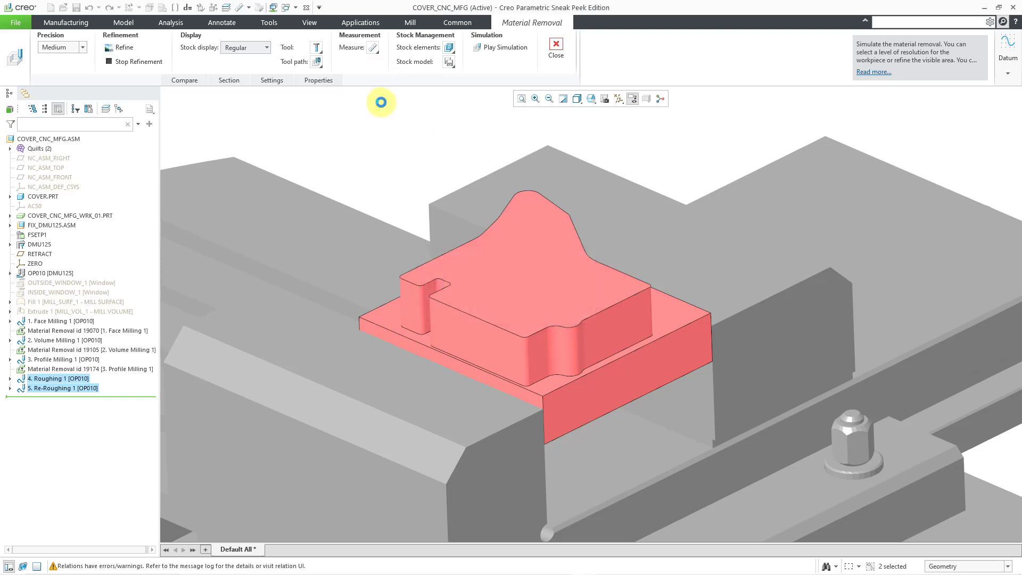
- Play the simulation with a slightly higher display speed
click(508, 48)
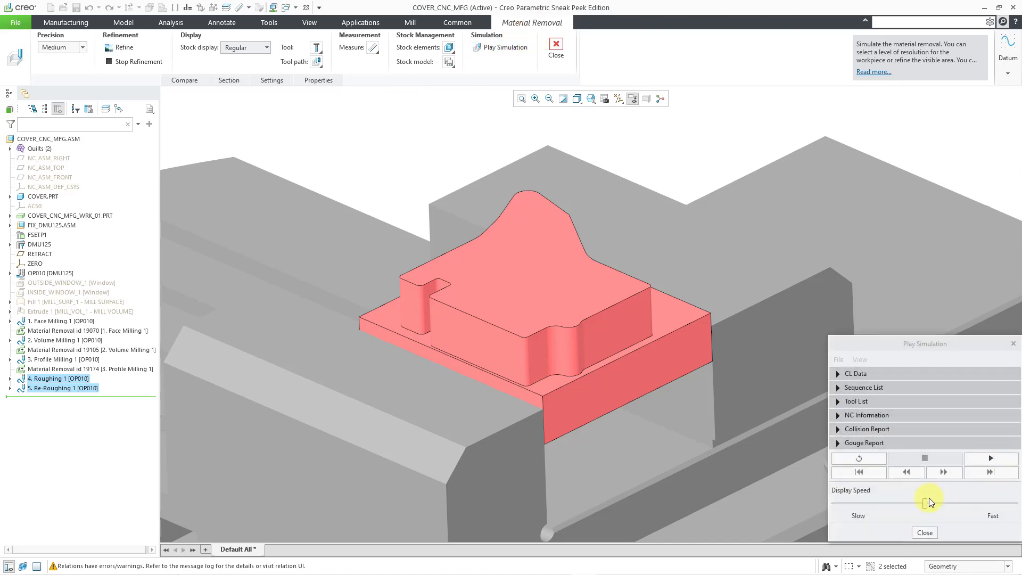
drag(926, 504, 928, 503)
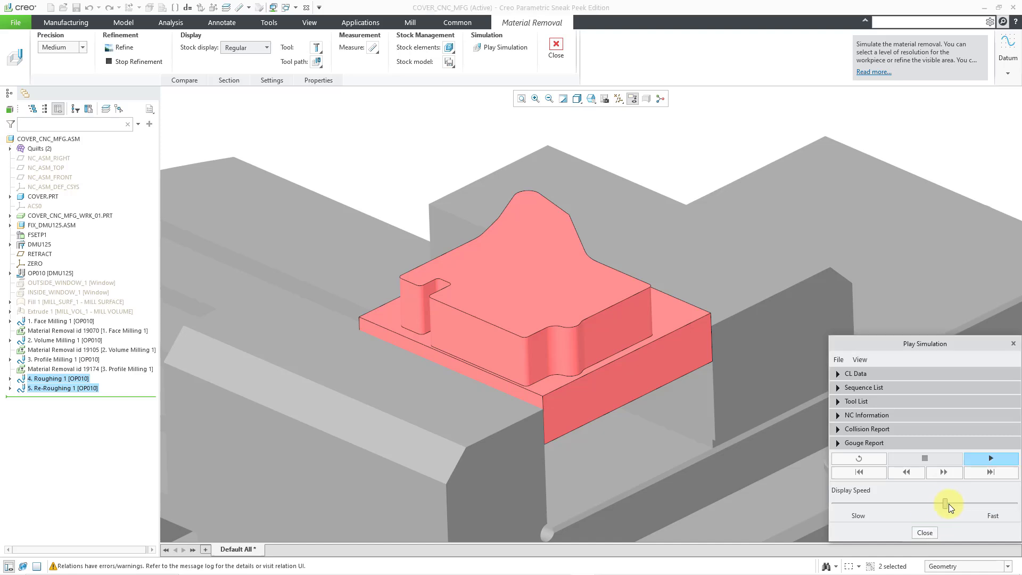
click(988, 458)
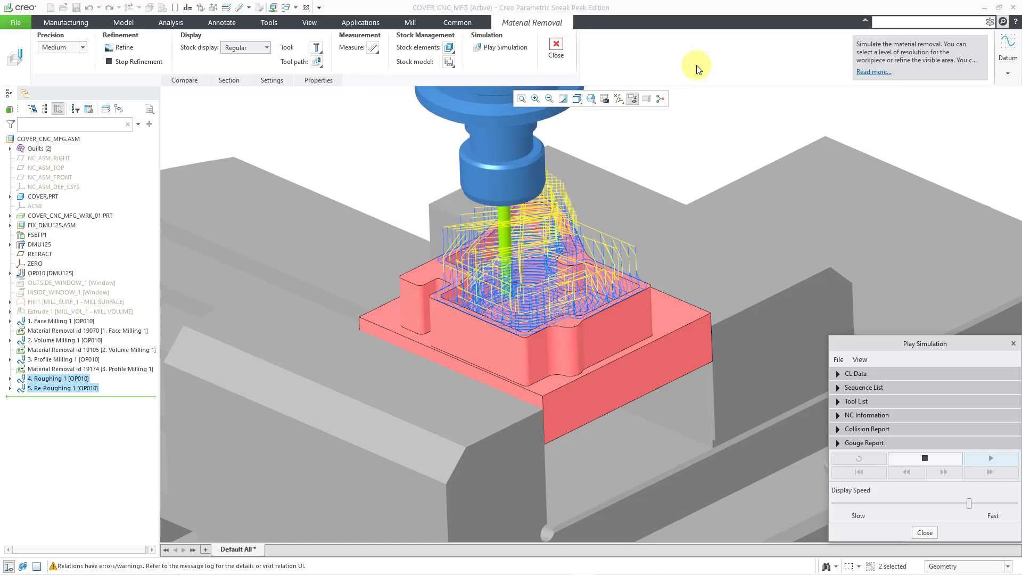
- Set Tool path display to None and rotate and zoom to look down onto the machined part
click(317, 63)
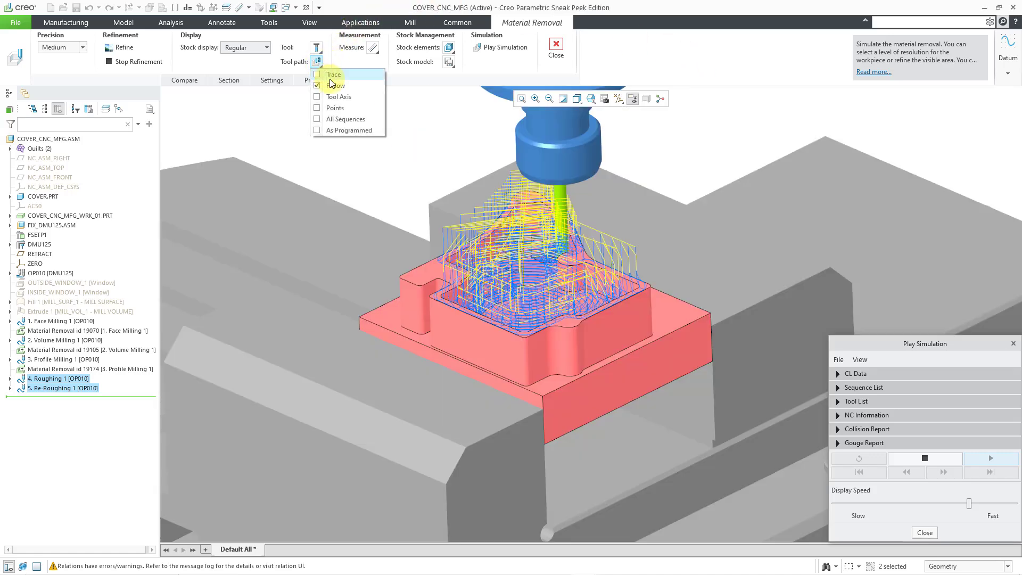
click(334, 76)
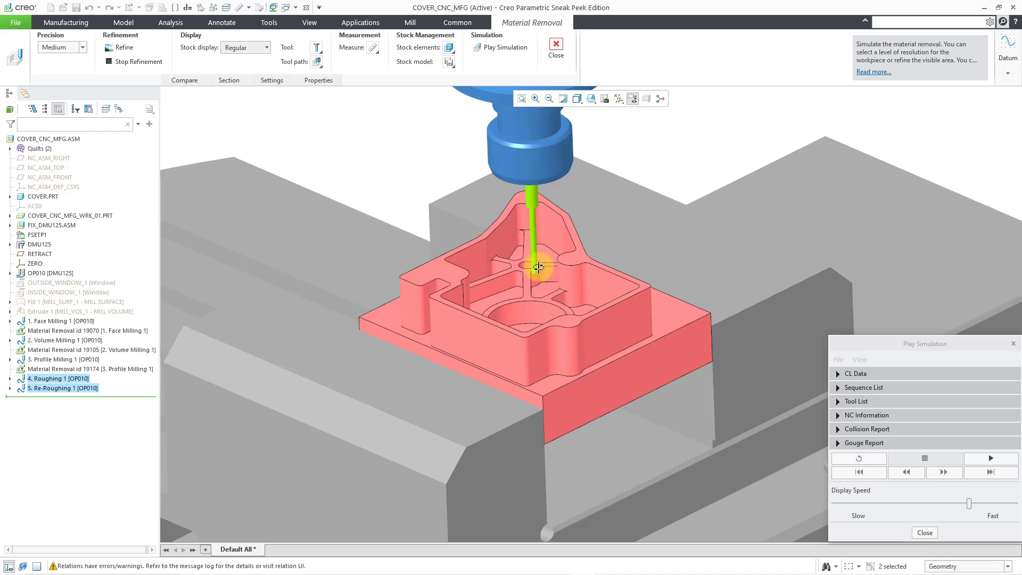
middle_drag(540, 258, 511, 265)
scroll(673, 194, down, 2)
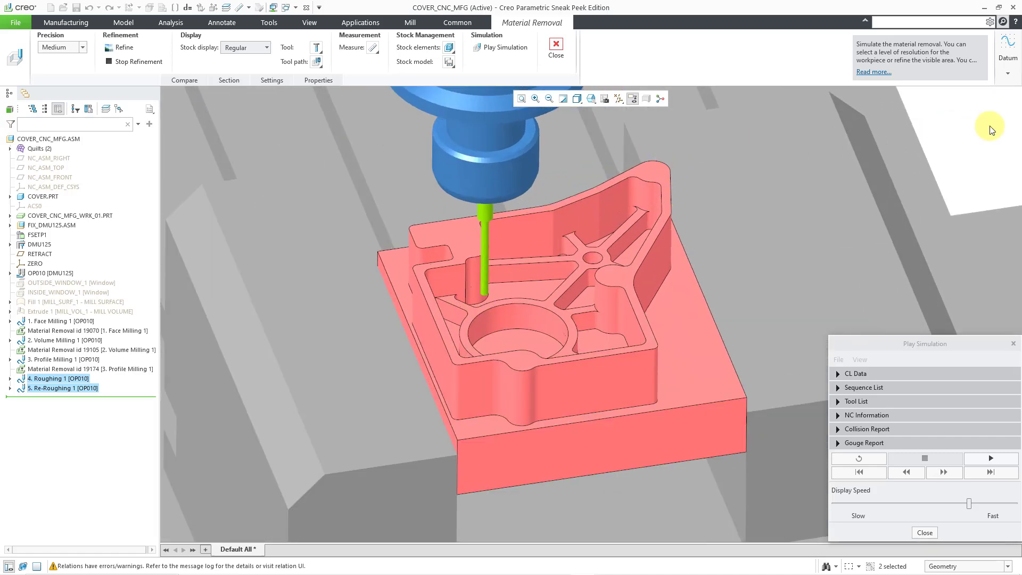